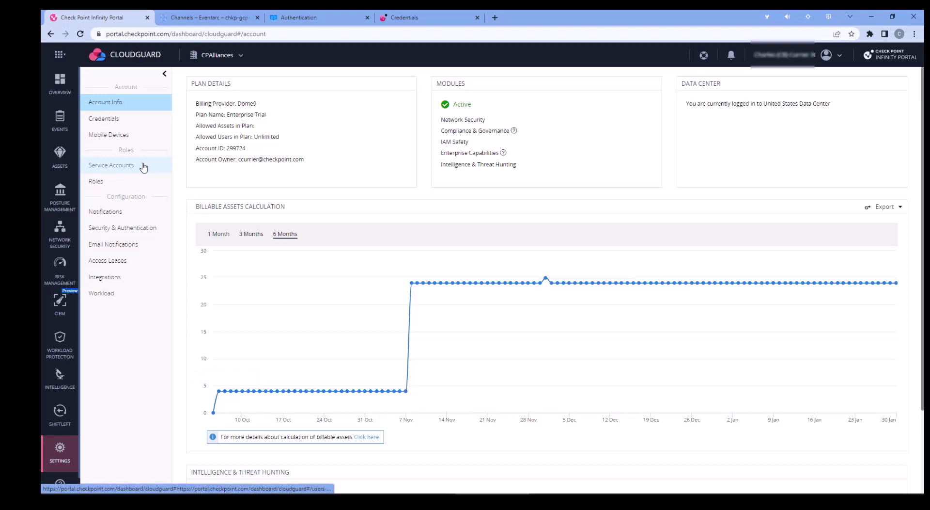
Add the Super User service account EAChannelSR and copy its API key ID
{"action": "left_click", "coordinate": [144, 167]}
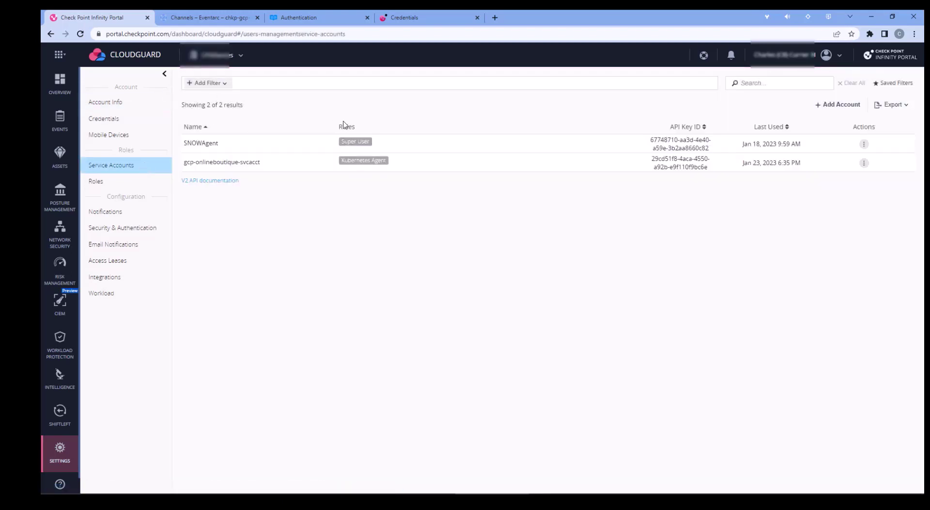
{"action": "left_click", "coordinate": [844, 111]}
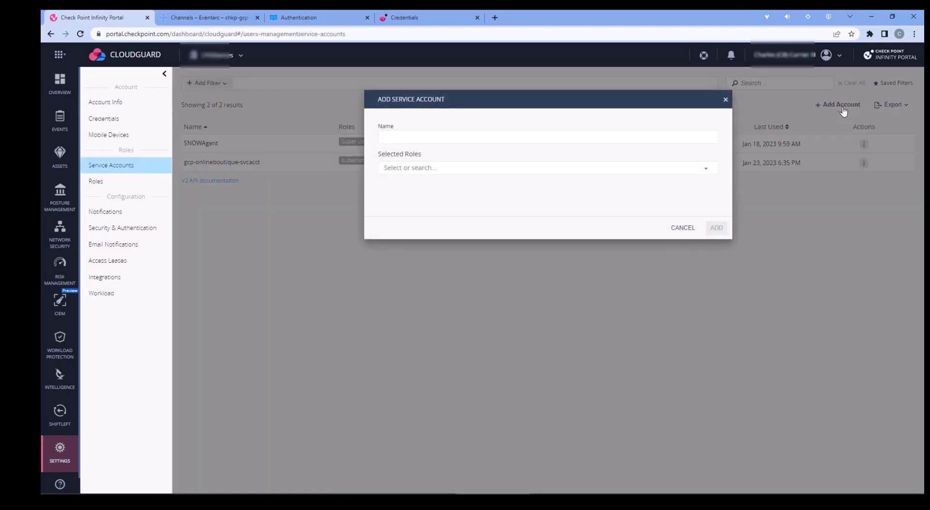
{"action": "left_click", "coordinate": [502, 139]}
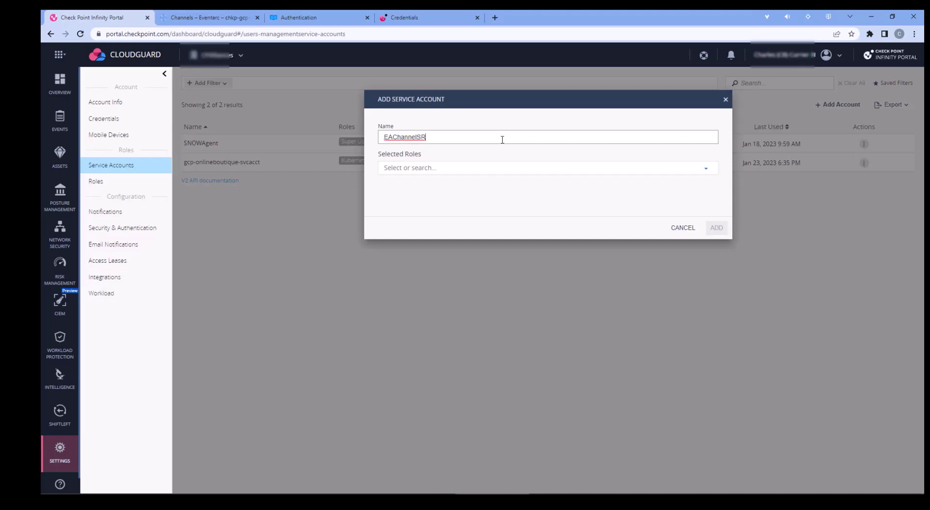
{"action": "left_click", "coordinate": [519, 169]}
{"action": "left_click", "coordinate": [445, 207]}
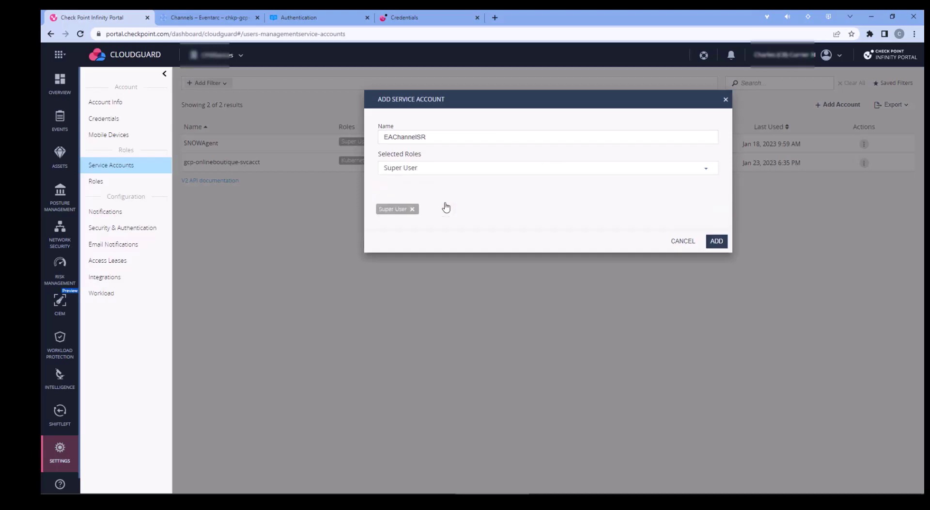
{"action": "left_click", "coordinate": [715, 244]}
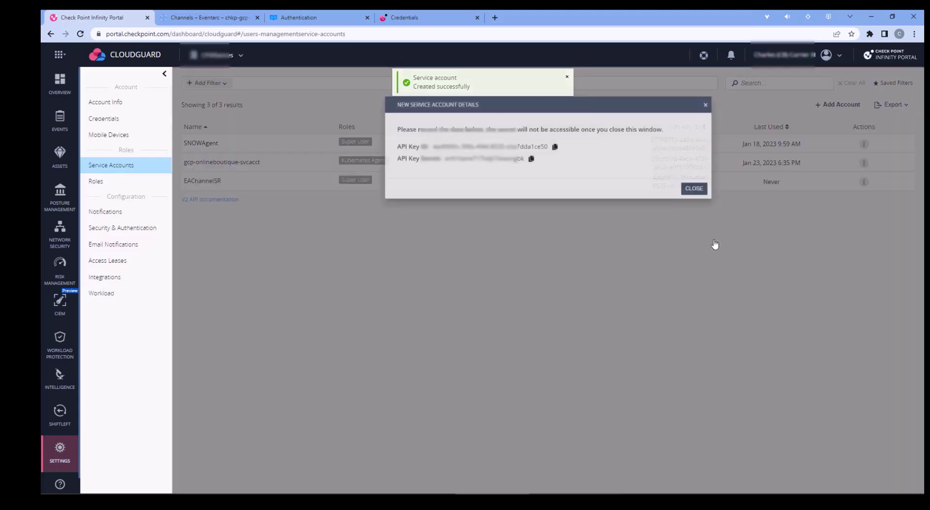
{"action": "left_click", "coordinate": [555, 147]}
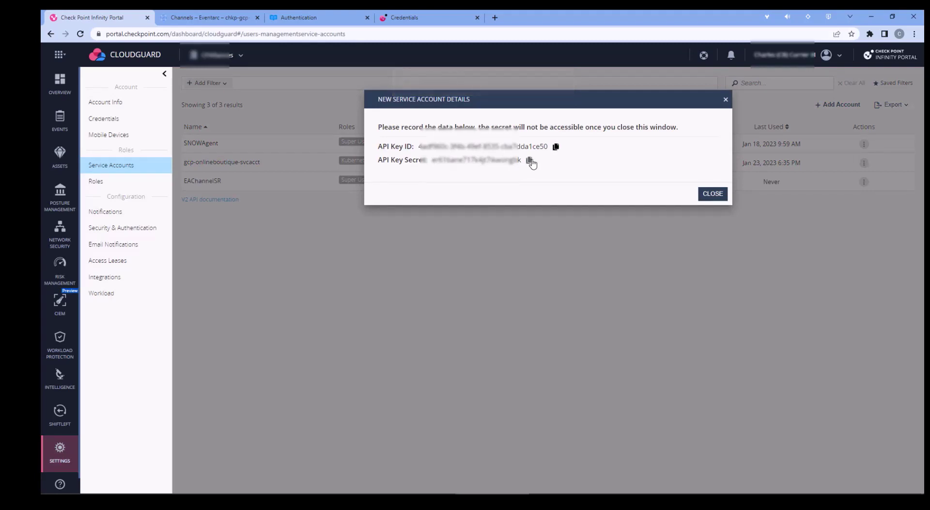
{"action": "left_click", "coordinate": [711, 194]}
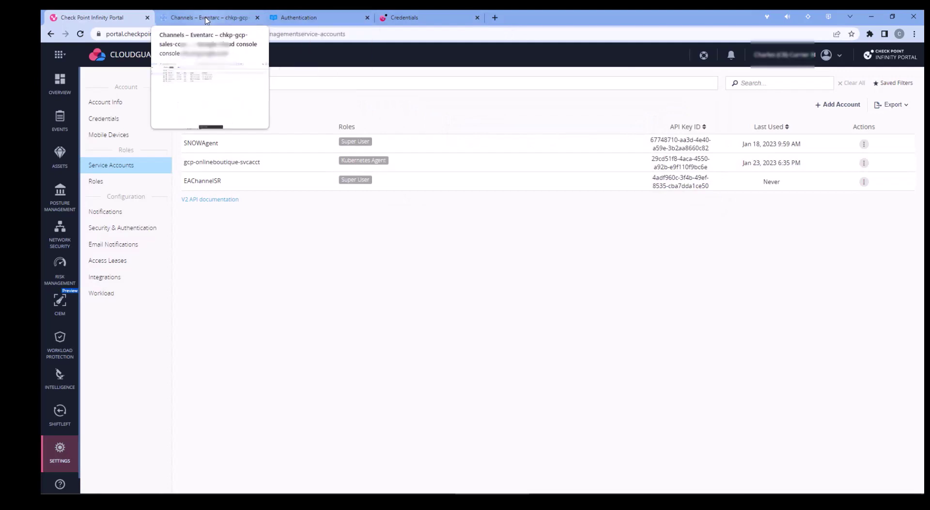
In the API docs, open Continuous Compliance Notification > Create Event Arc Channel Connection and check its authentication credentials
{"action": "left_click", "coordinate": [287, 18]}
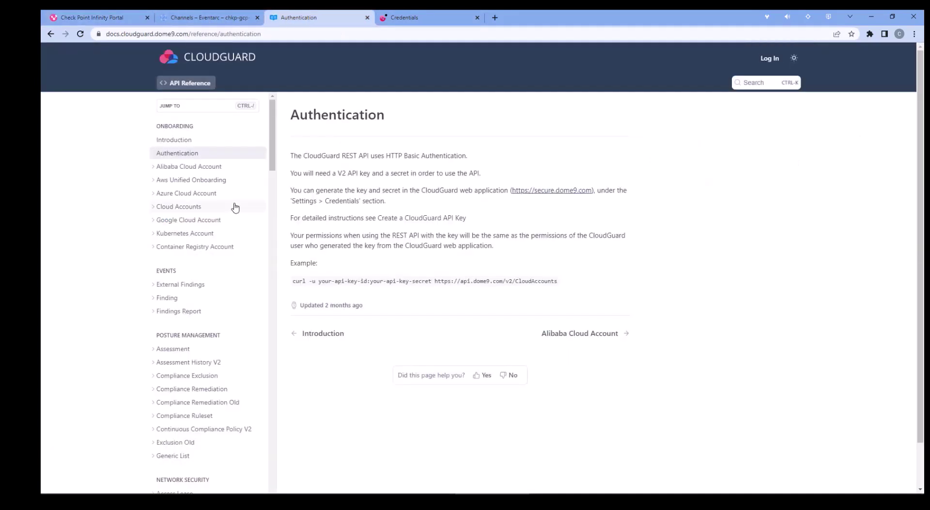
{"action": "scroll", "coordinate": [236, 207], "scroll_direction": "down", "scroll_amount": 4}
{"action": "scroll", "coordinate": [236, 207], "scroll_direction": "down", "scroll_amount": 5}
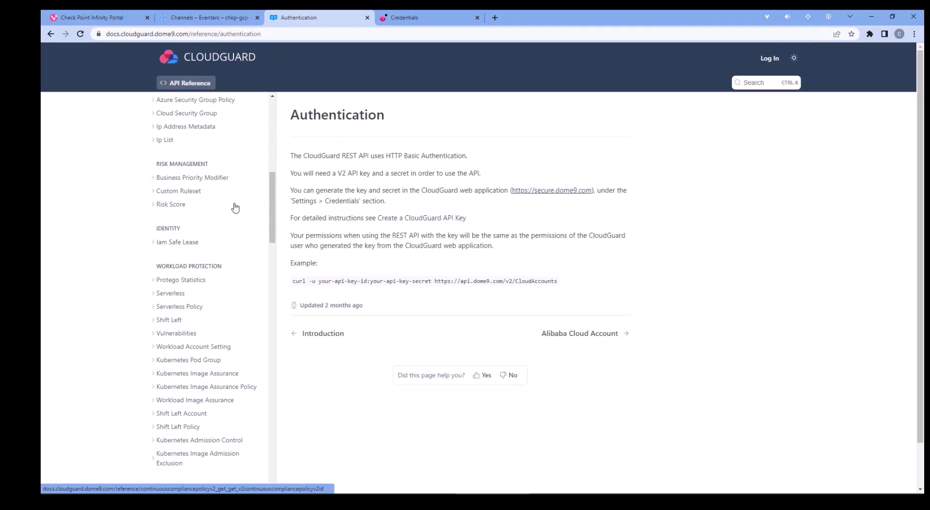
{"action": "left_click", "coordinate": [141, 37]}
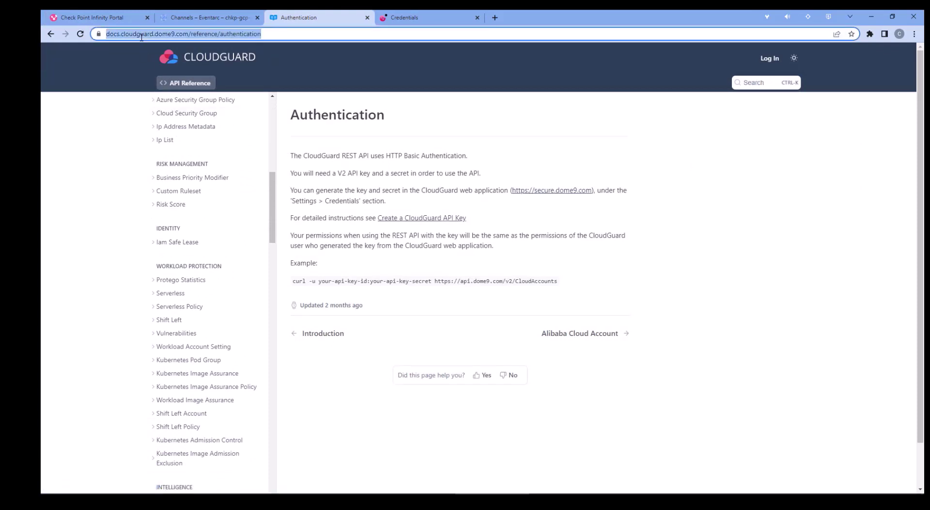
{"action": "scroll", "coordinate": [233, 184], "scroll_direction": "down", "scroll_amount": 3}
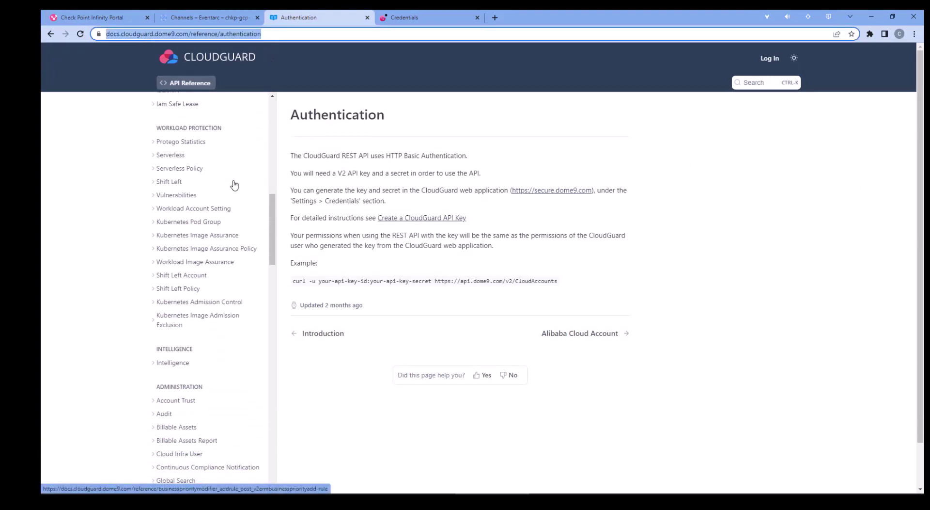
{"action": "scroll", "coordinate": [235, 185], "scroll_direction": "down", "scroll_amount": 2}
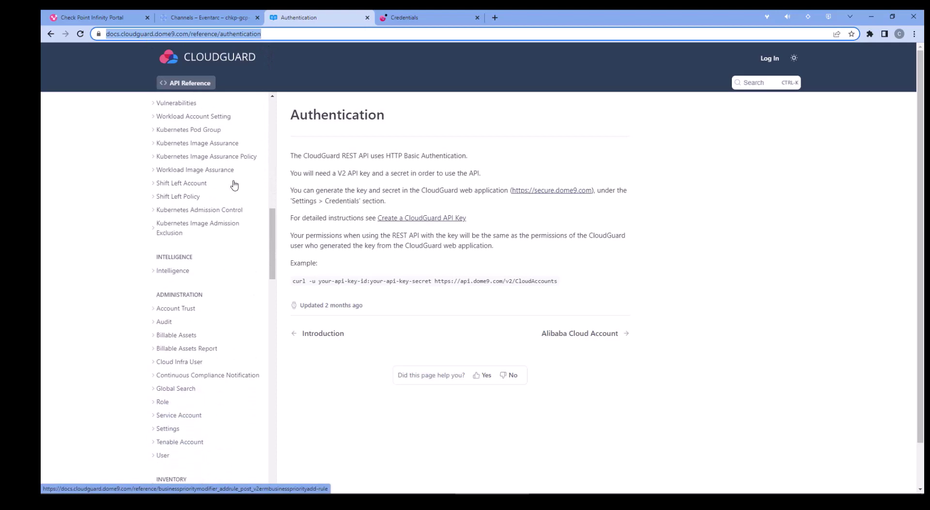
{"action": "left_click", "coordinate": [198, 377]}
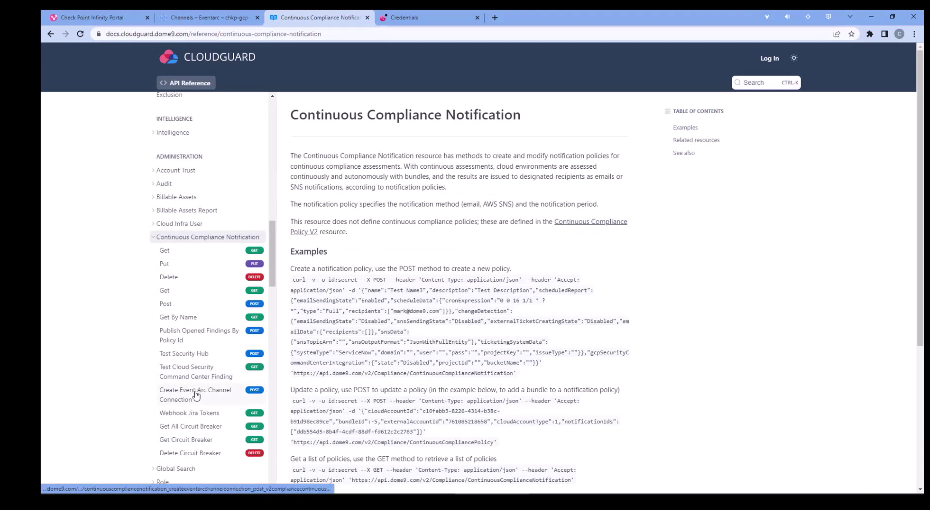
{"action": "left_click", "coordinate": [196, 395]}
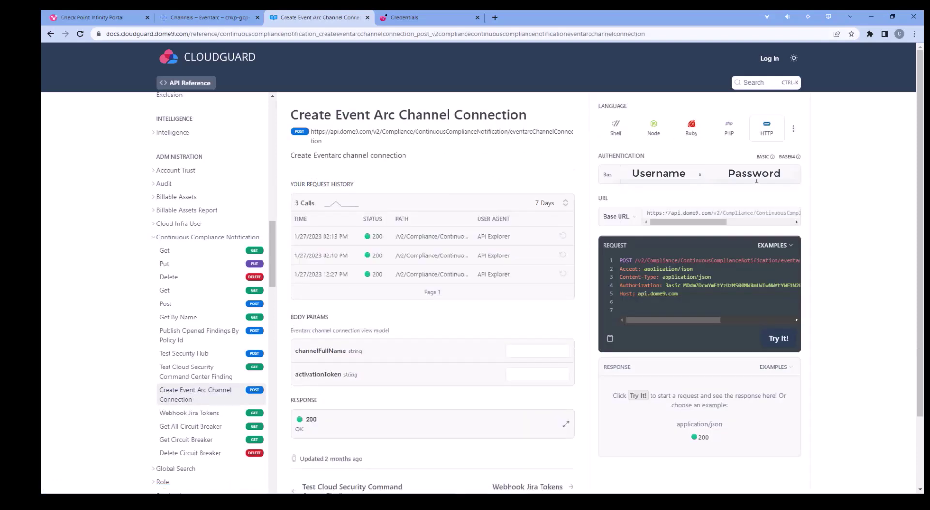
{"action": "left_click", "coordinate": [757, 175]}
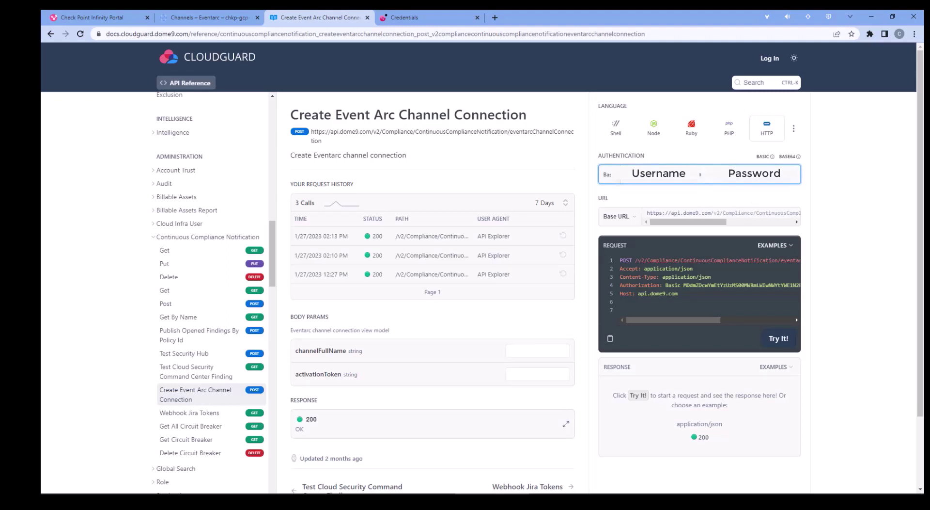
{"action": "left_click", "coordinate": [757, 178]}
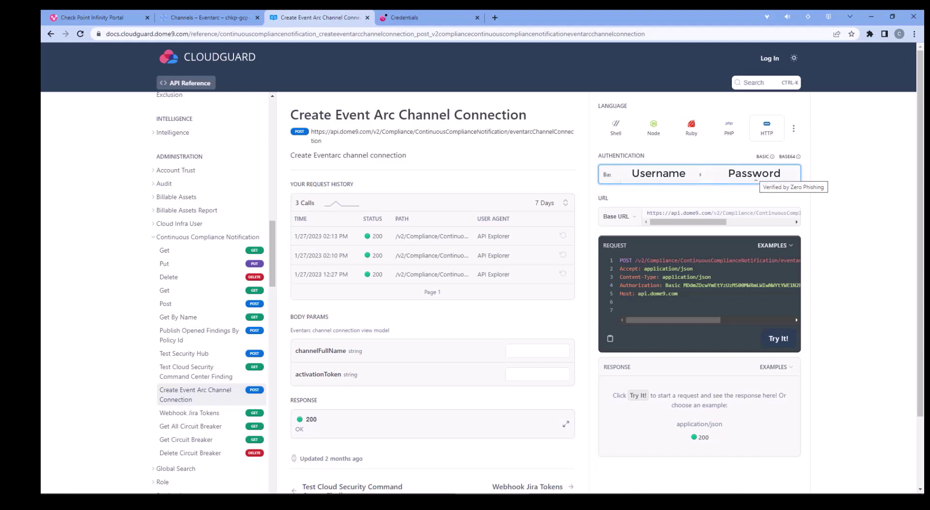
{"action": "left_click", "coordinate": [208, 18]}
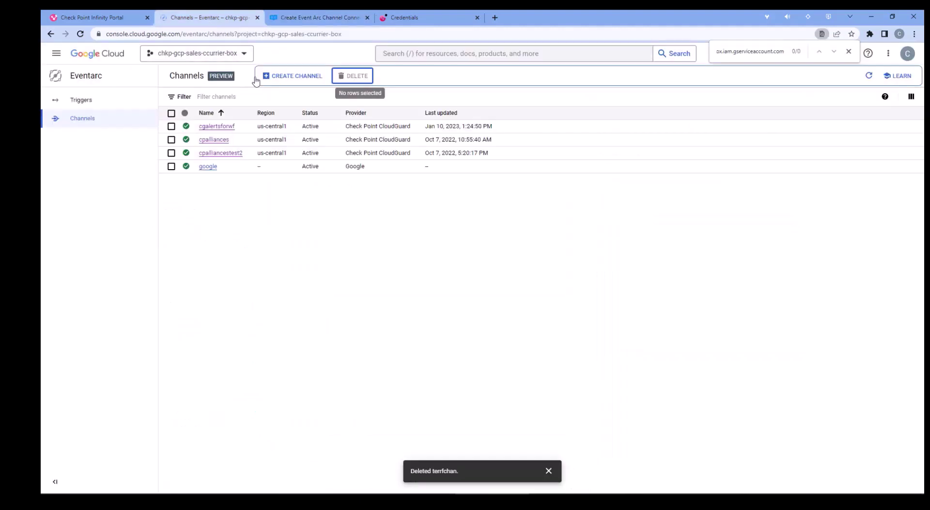
Create Eventarc channel cgdemochan with provider Check Point CloudGuard in region us-central1 (Iowa)
{"action": "left_click", "coordinate": [290, 79]}
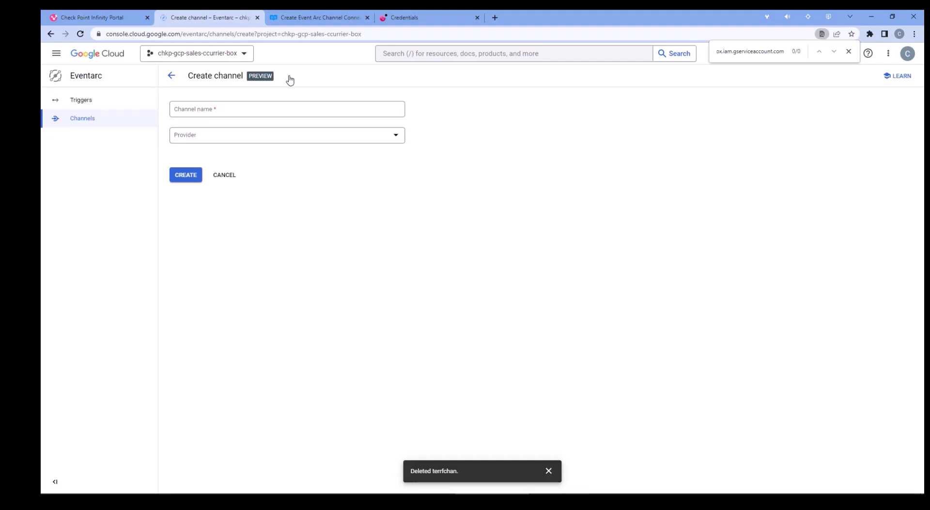
{"action": "left_click", "coordinate": [265, 110]}
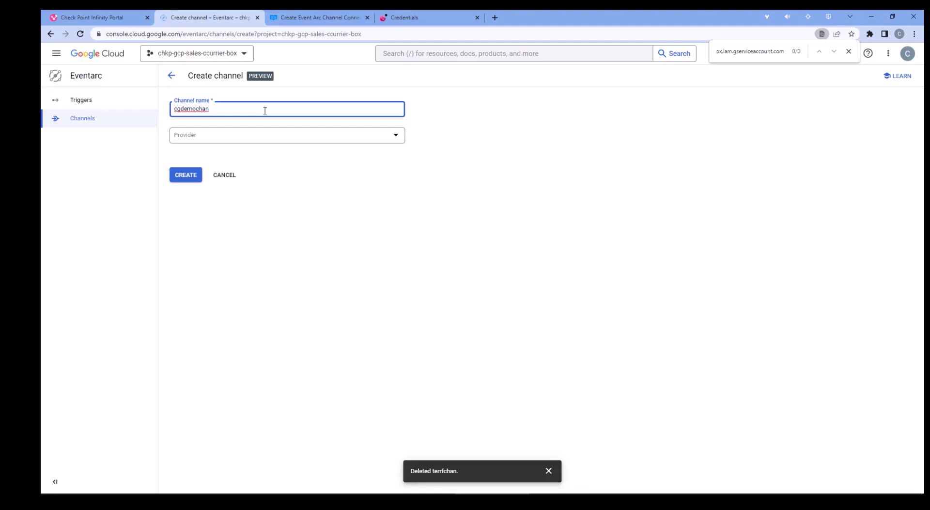
{"action": "left_click", "coordinate": [239, 141]}
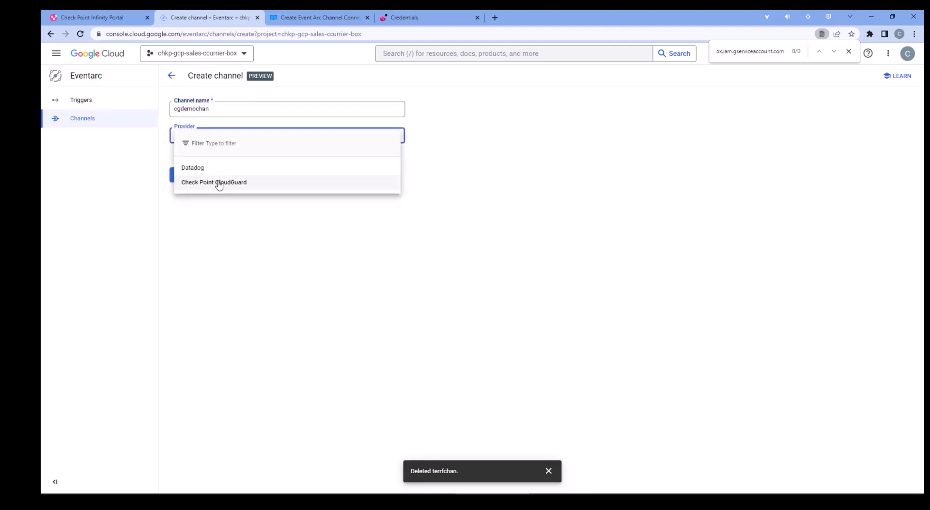
{"action": "left_click", "coordinate": [218, 183]}
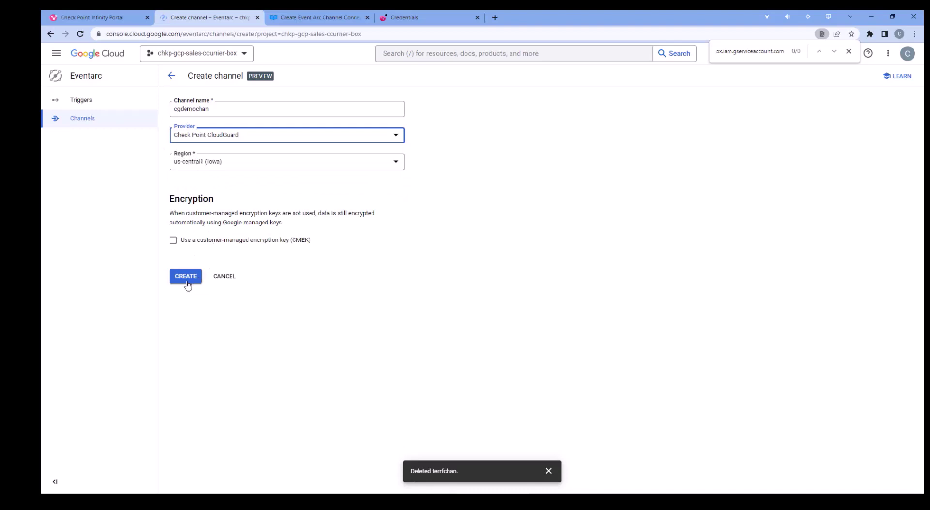
{"action": "left_click", "coordinate": [280, 165]}
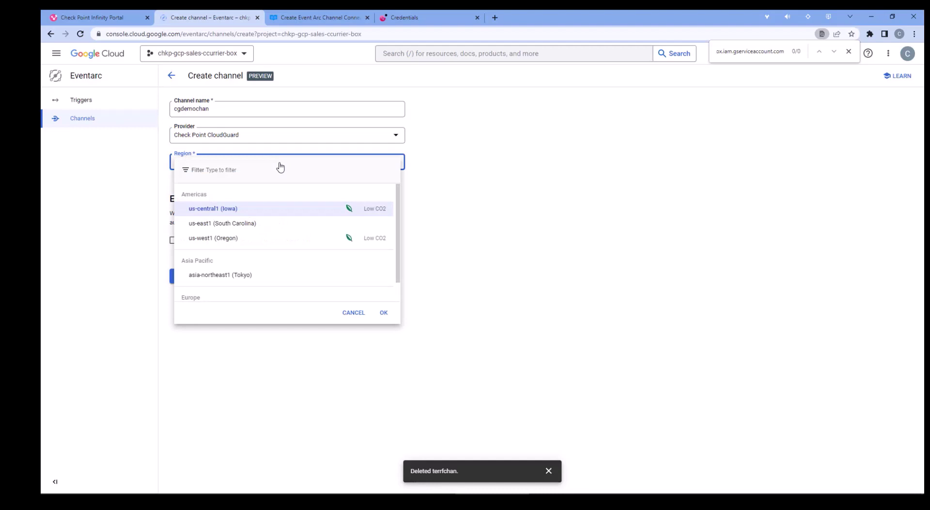
{"action": "left_click", "coordinate": [237, 213]}
{"action": "left_click", "coordinate": [184, 279]}
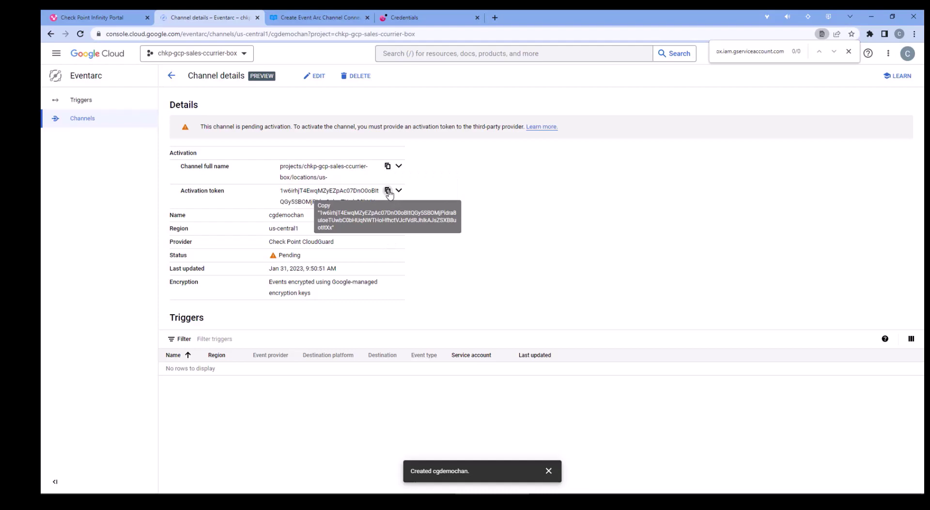
{"action": "left_click", "coordinate": [325, 17]}
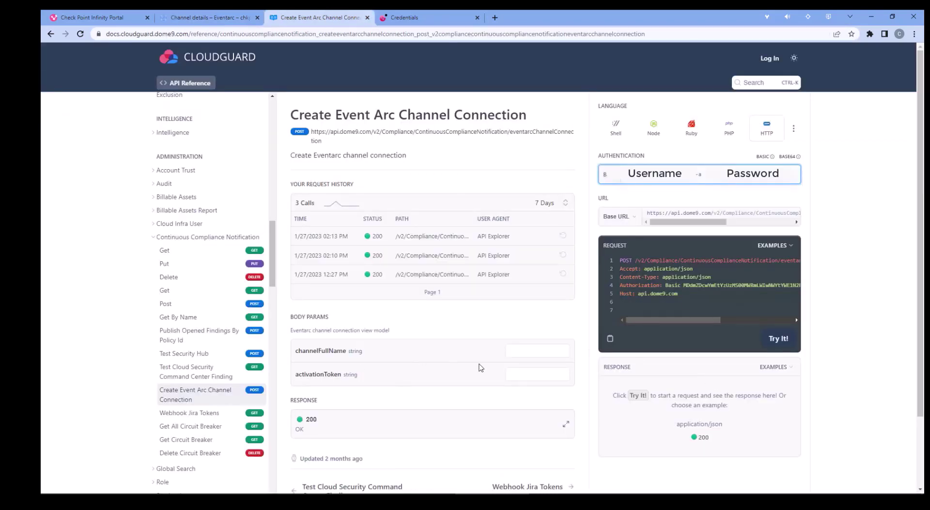
Paste the channel's activation token and full name path into the activationToken and channelFullName parameters
{"action": "left_click", "coordinate": [521, 376]}
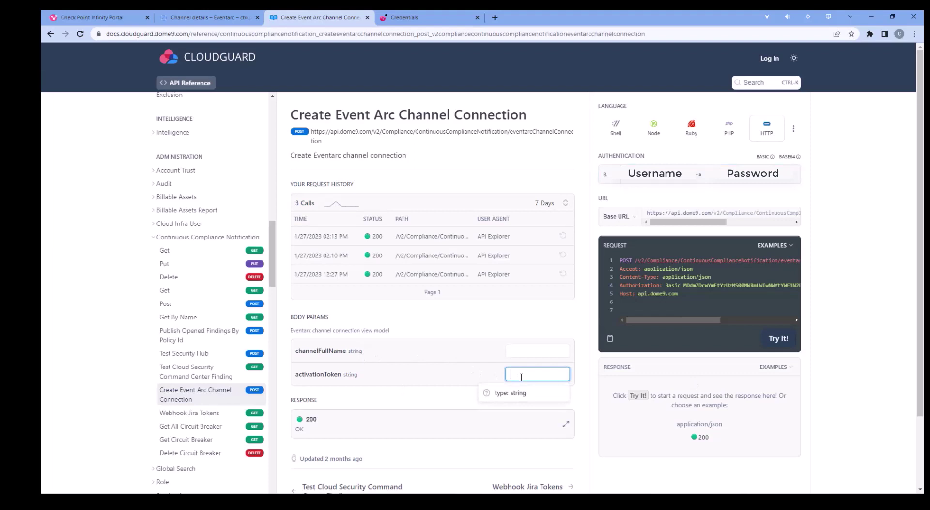
{"action": "key", "text": "ctrl+v"}
{"action": "key", "text": "shift+Tab"}
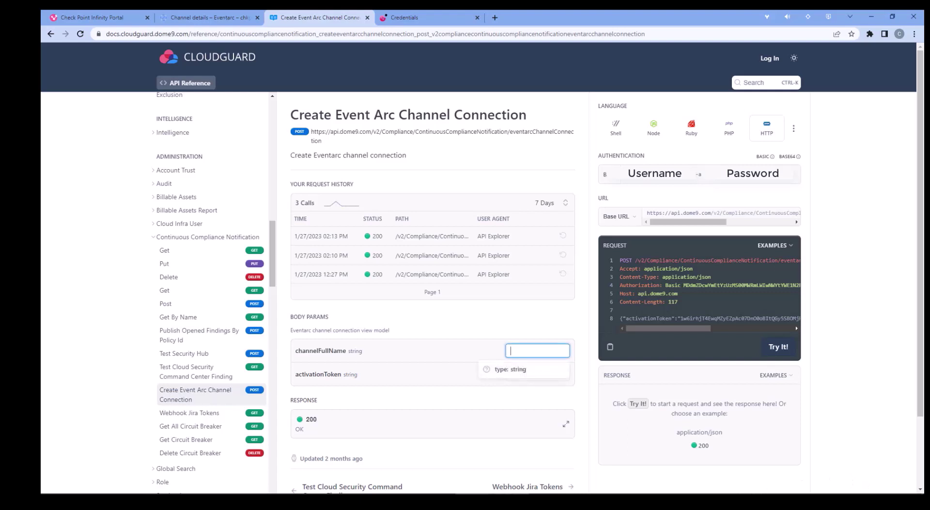
{"action": "key", "text": "ctrl+v"}
{"action": "left_click_drag", "start_coordinate": [530, 350], "coordinate": [474, 352]}
{"action": "left_click", "coordinate": [477, 361]}
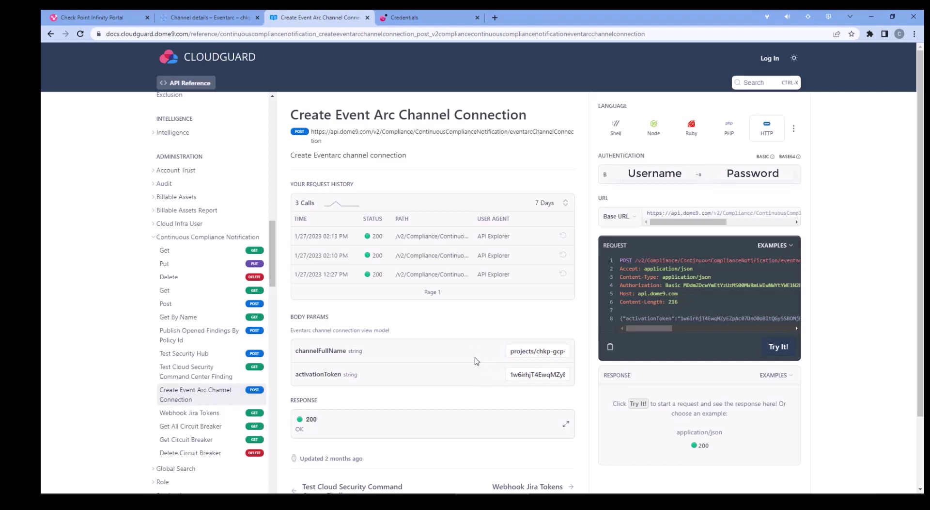
{"action": "scroll", "coordinate": [477, 362], "scroll_direction": "down", "scroll_amount": 2}
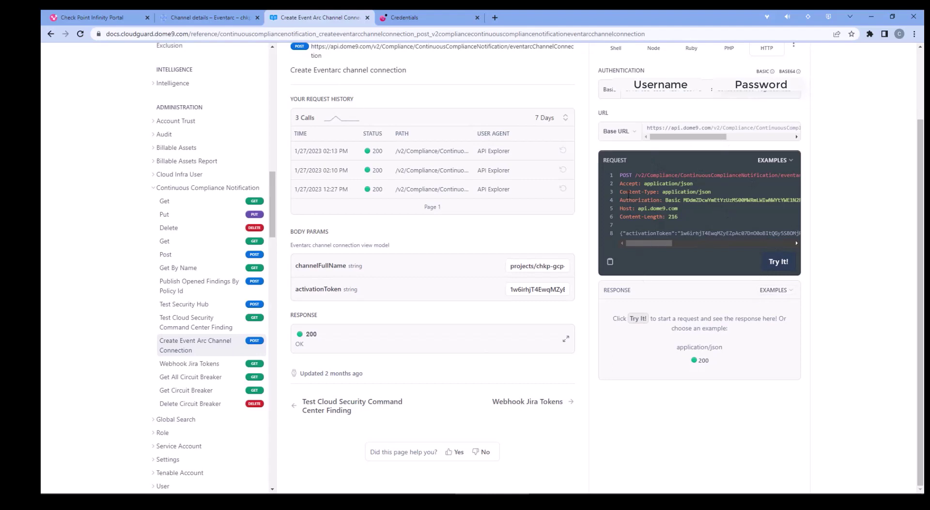
{"action": "mouse_move", "coordinate": [653, 243]}
{"action": "left_mouse_down"}
{"action": "mouse_move", "coordinate": [768, 250]}
{"action": "mouse_move", "coordinate": [642, 243]}
{"action": "left_mouse_up"}
Send the channel connection request and copy the returned connection ID
{"action": "left_click", "coordinate": [778, 263]}
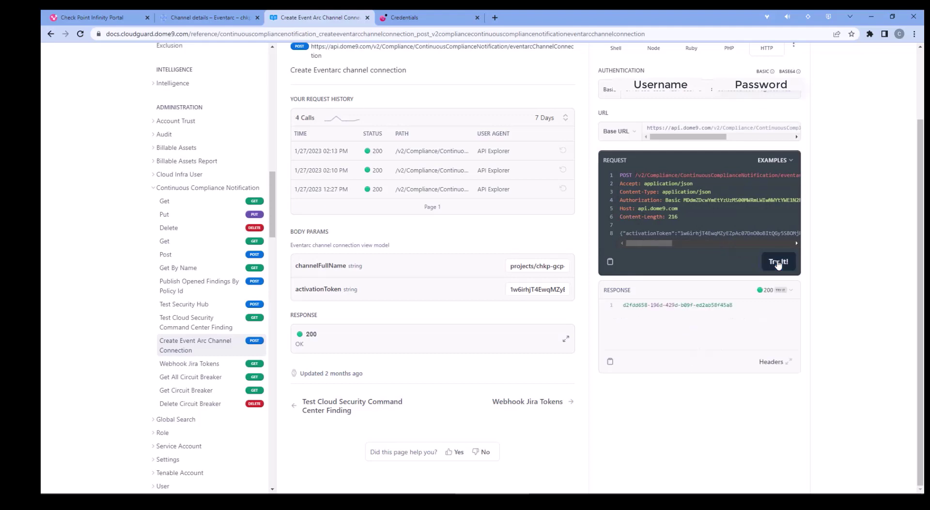
{"action": "left_click_drag", "start_coordinate": [743, 304], "coordinate": [619, 308]}
{"action": "right_click", "coordinate": [635, 307]}
{"action": "left_click", "coordinate": [652, 345]}
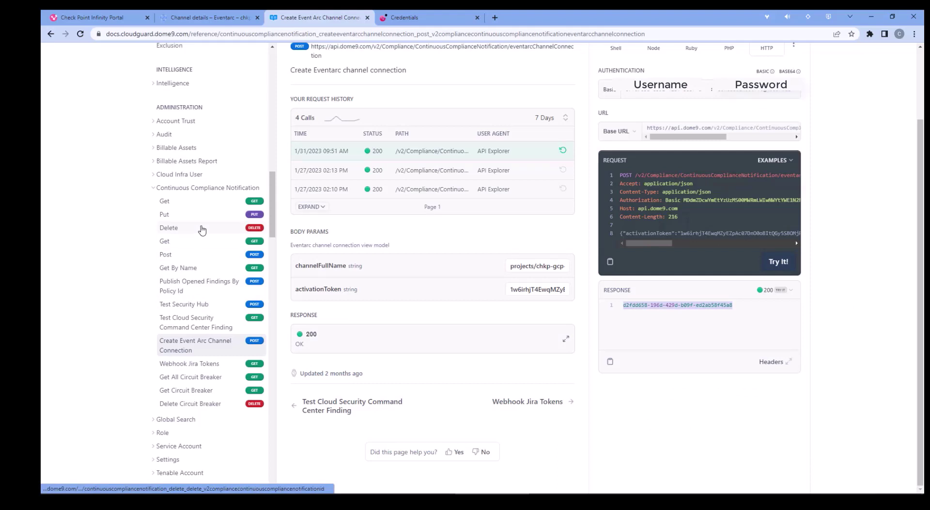
Open the create notification policy reference and set the policy name to evtarcdemo
{"action": "left_click", "coordinate": [195, 255]}
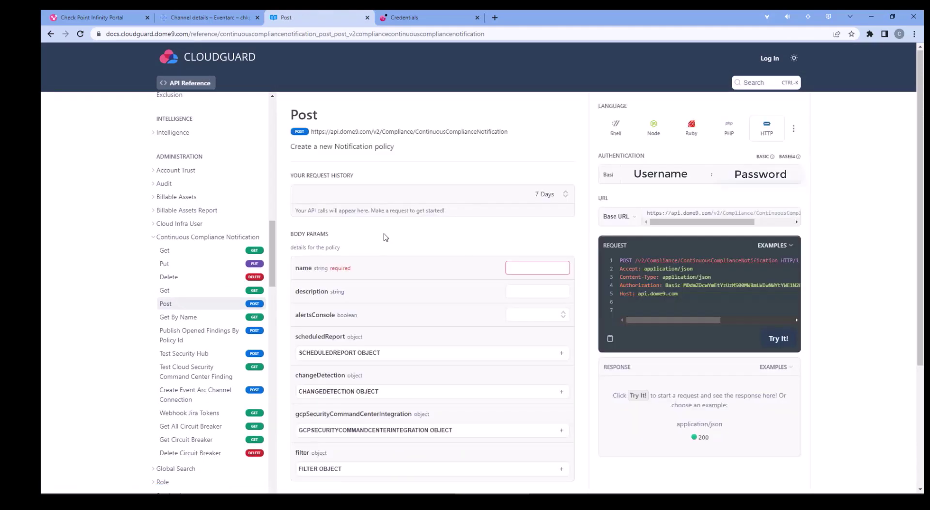
{"action": "left_click", "coordinate": [536, 269]}
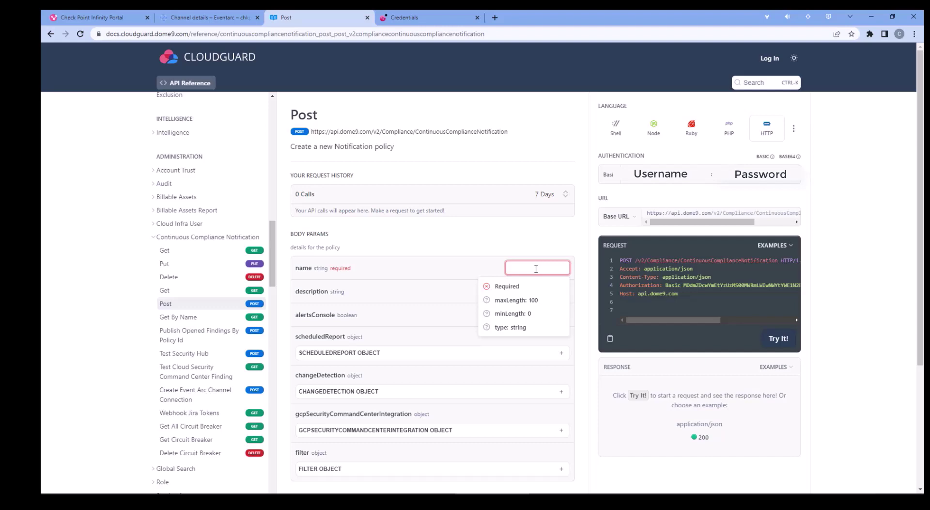
{"action": "type", "text": "evtarcdemo"}
{"action": "left_click", "coordinate": [457, 260]}
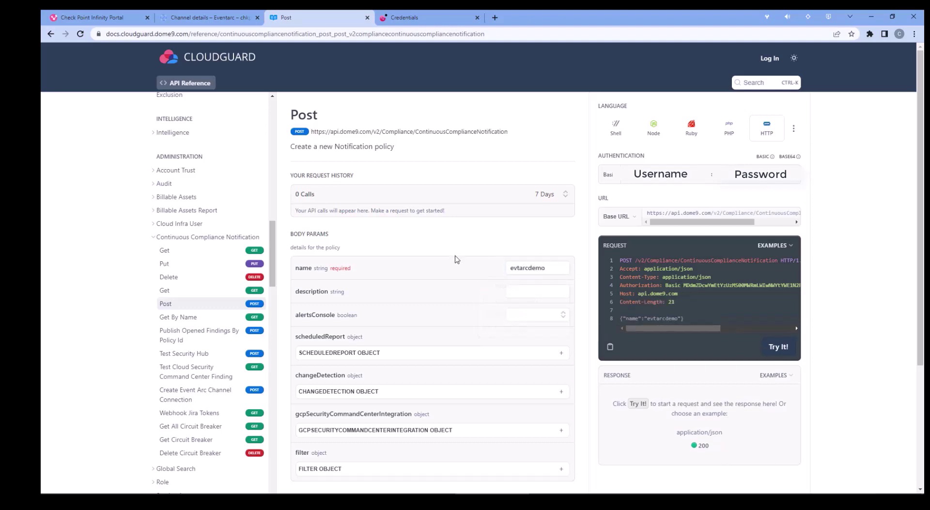
Set changeDetection eventarcIntegrationState to Enabled
{"action": "scroll", "coordinate": [447, 286], "scroll_direction": "down", "scroll_amount": 2}
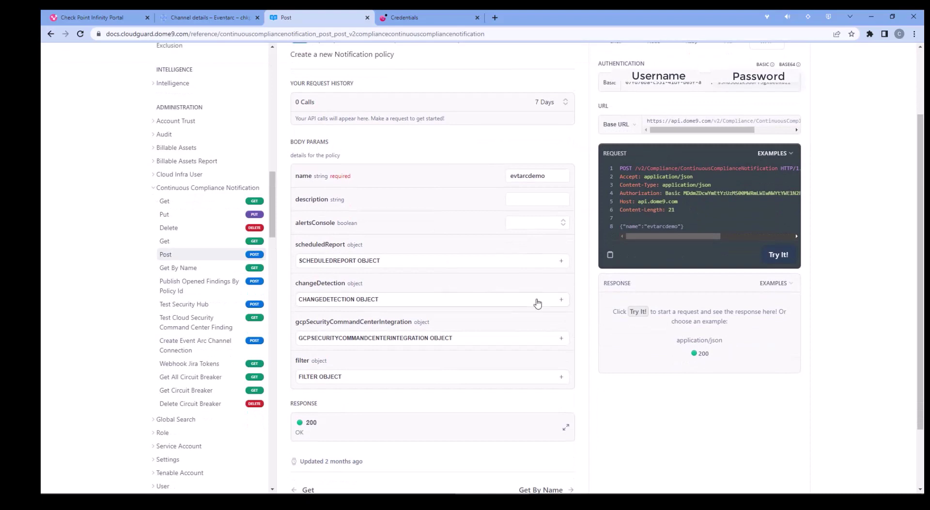
{"action": "left_click", "coordinate": [561, 300]}
{"action": "scroll", "coordinate": [483, 328], "scroll_direction": "down", "scroll_amount": 3}
{"action": "scroll", "coordinate": [482, 329], "scroll_direction": "down", "scroll_amount": 1}
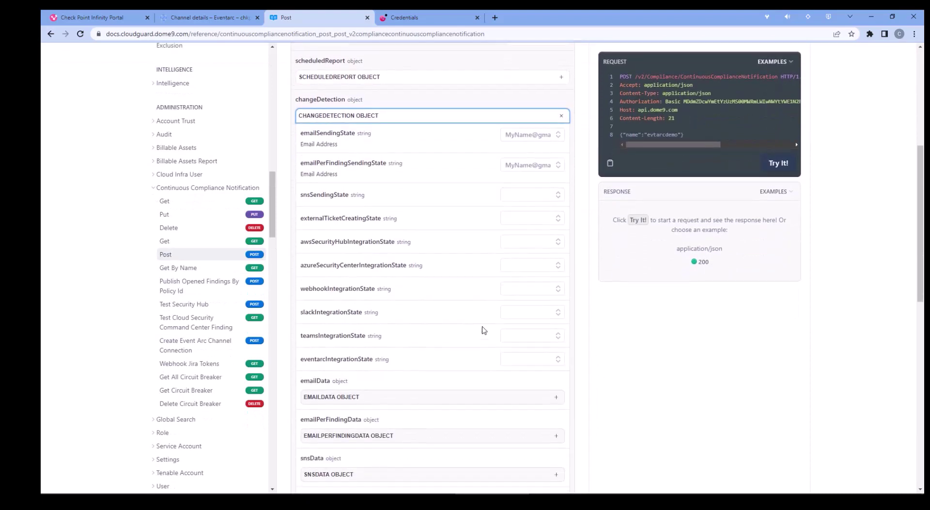
{"action": "left_click", "coordinate": [538, 361]}
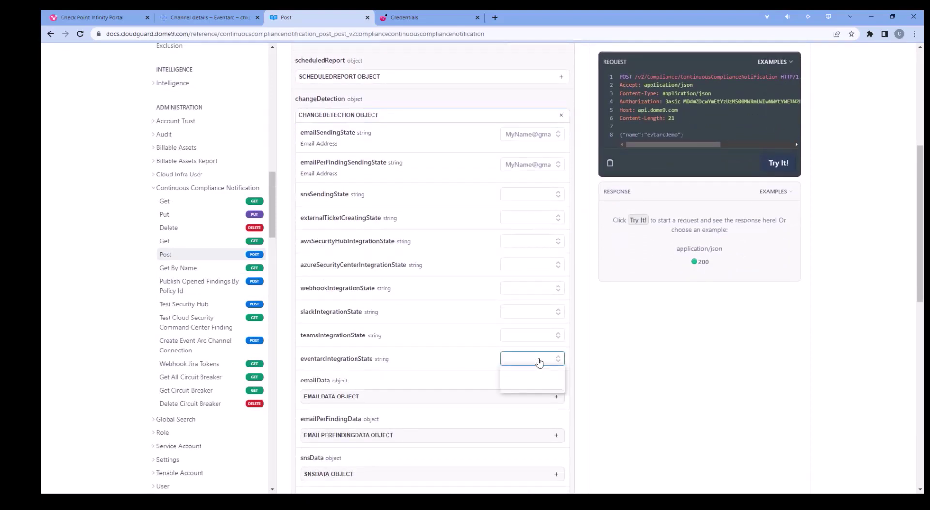
{"action": "left_click", "coordinate": [525, 388]}
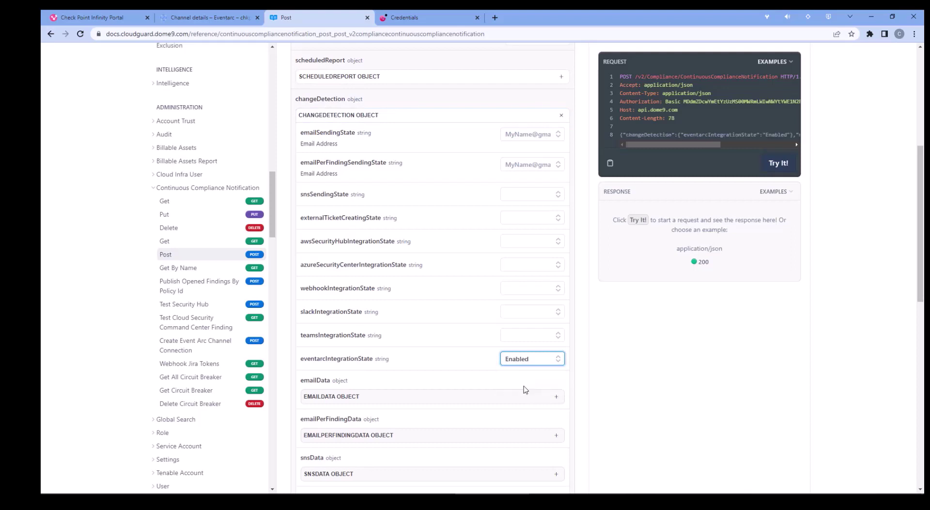
{"action": "scroll", "coordinate": [525, 389], "scroll_direction": "down", "scroll_amount": 4}
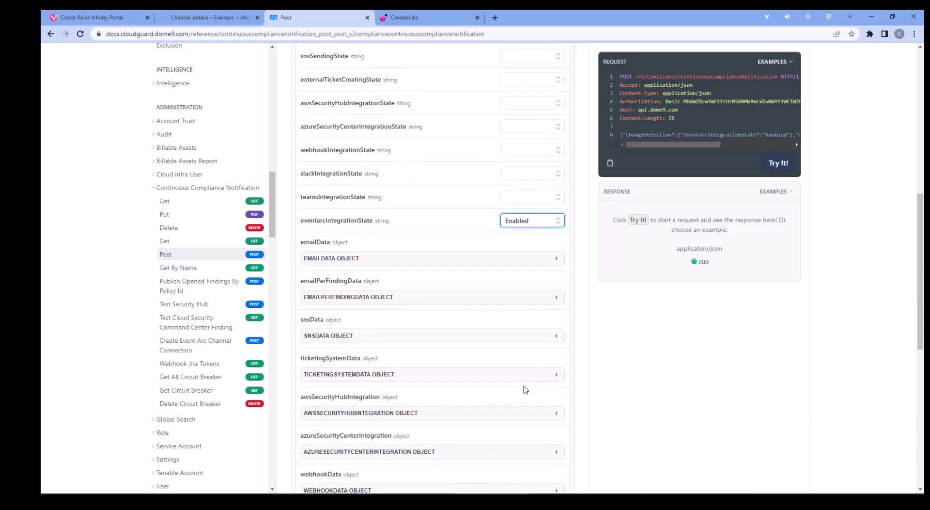
{"action": "scroll", "coordinate": [525, 390], "scroll_direction": "down", "scroll_amount": 2}
{"action": "scroll", "coordinate": [526, 389], "scroll_direction": "down", "scroll_amount": 2}
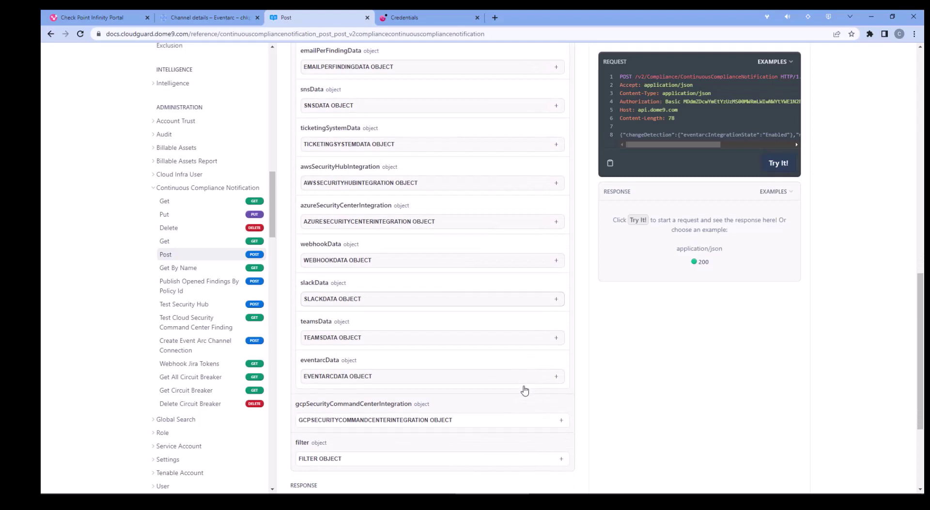
Paste the copied channel connection ID into eventarcData channelConnectionId
{"action": "left_click", "coordinate": [502, 377]}
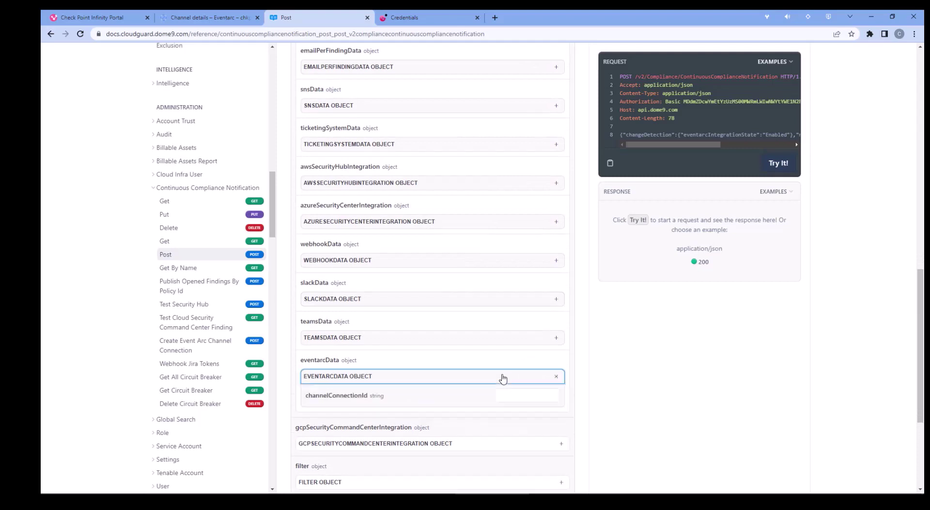
{"action": "left_click", "coordinate": [510, 393]}
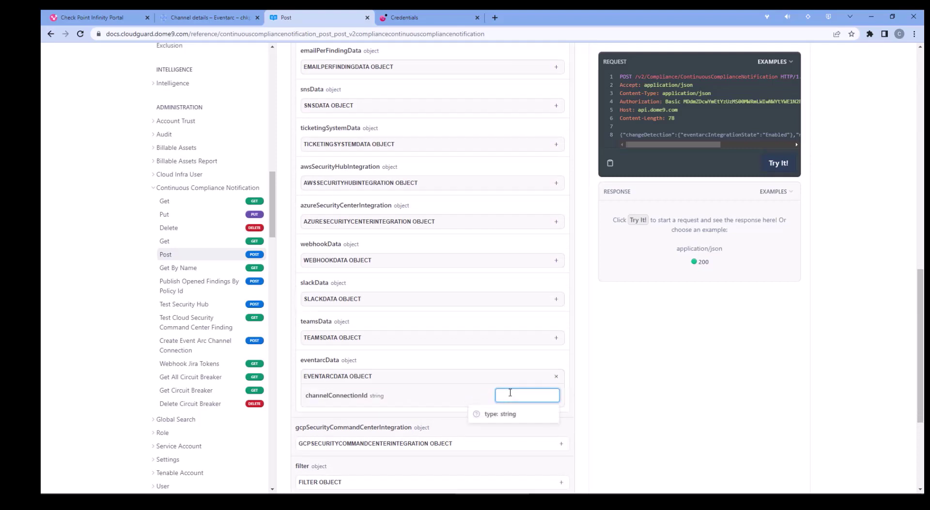
{"action": "key", "text": "ctrl+v"}
{"action": "left_click", "coordinate": [664, 380]}
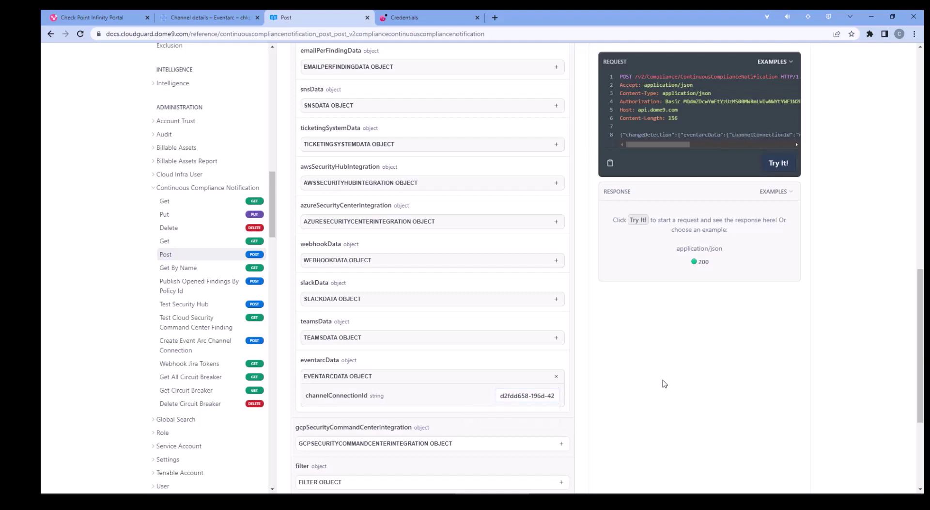
{"action": "scroll", "coordinate": [534, 385], "scroll_direction": "down", "scroll_amount": 3}
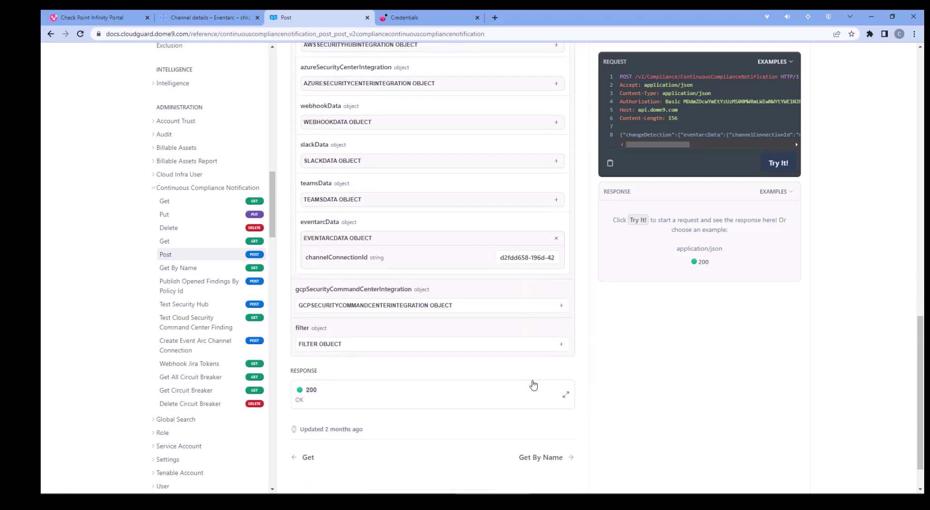
{"action": "scroll", "coordinate": [533, 385], "scroll_direction": "up", "scroll_amount": 2}
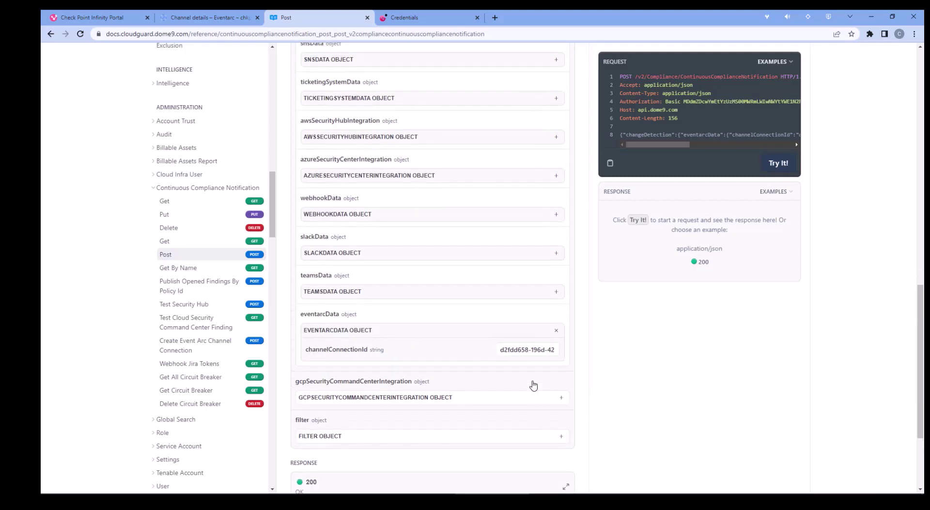
{"action": "scroll", "coordinate": [533, 385], "scroll_direction": "down", "scroll_amount": 2}
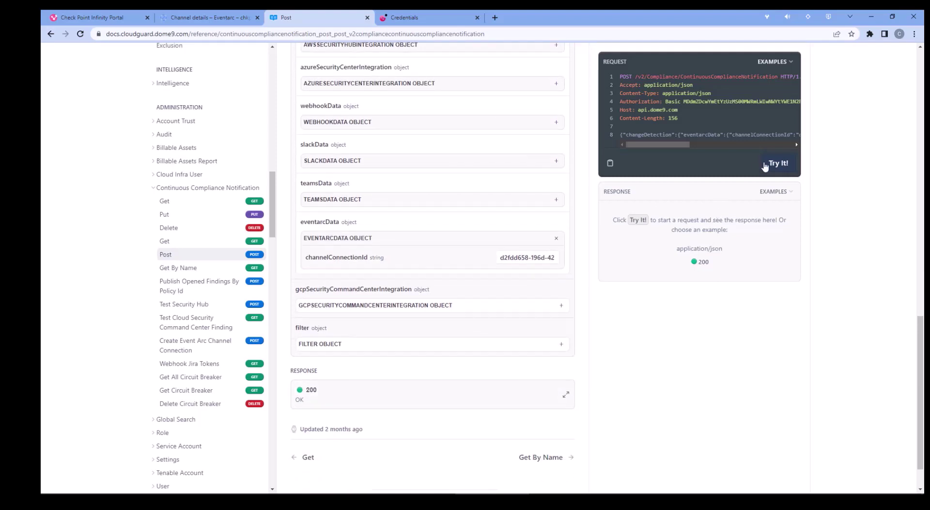
Send the create notification policy request and review the 201 response
{"action": "left_click_drag", "start_coordinate": [643, 147], "coordinate": [620, 149]}
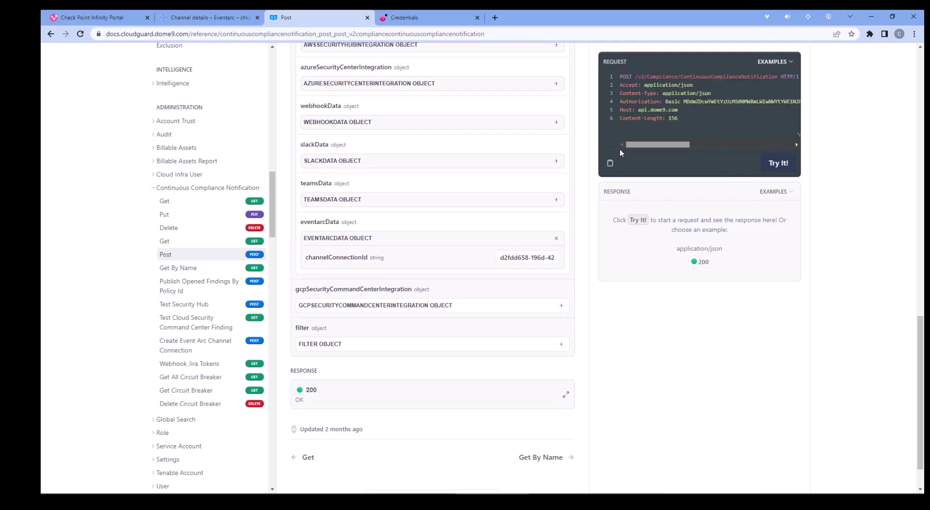
{"action": "left_click", "coordinate": [788, 167]}
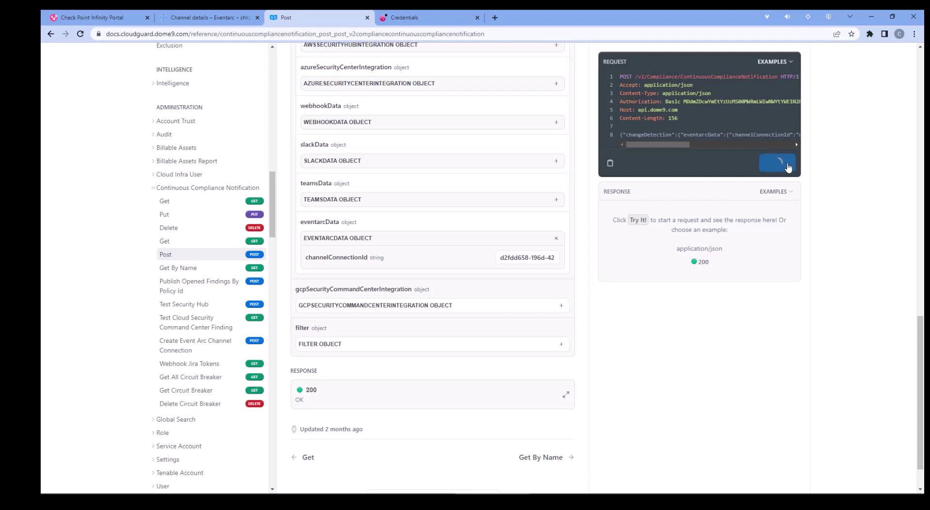
{"action": "scroll", "coordinate": [737, 253], "scroll_direction": "down", "scroll_amount": 1}
{"action": "scroll", "coordinate": [737, 253], "scroll_direction": "down", "scroll_amount": 1}
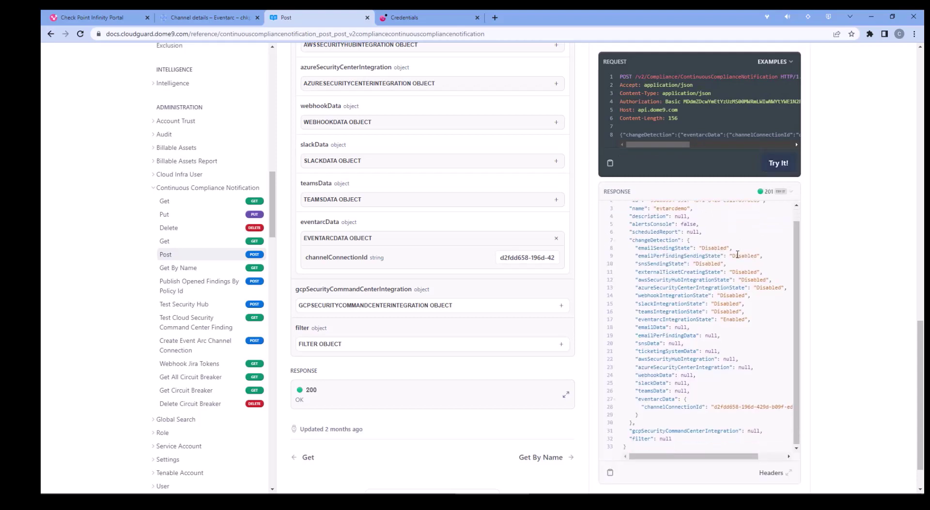
{"action": "scroll", "coordinate": [738, 254], "scroll_direction": "up", "scroll_amount": 1}
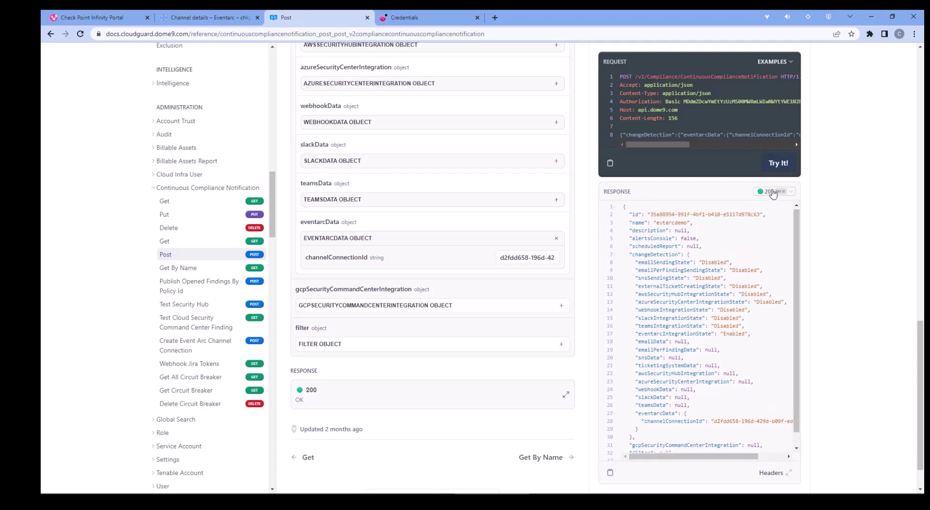
Save an environment policy pairing the GCP CloudGuard Best Practices ruleset with the evtarcdemo notification
{"action": "left_click", "coordinate": [90, 19]}
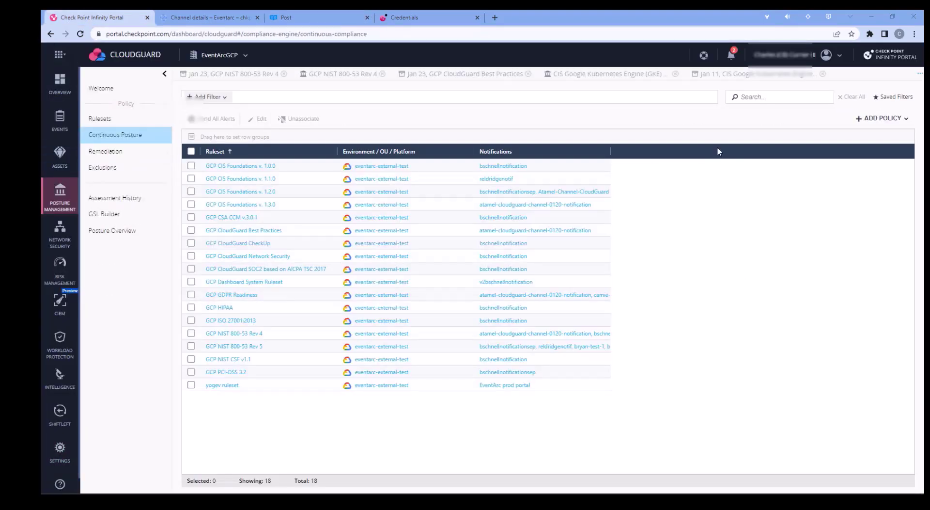
{"action": "left_click", "coordinate": [867, 122]}
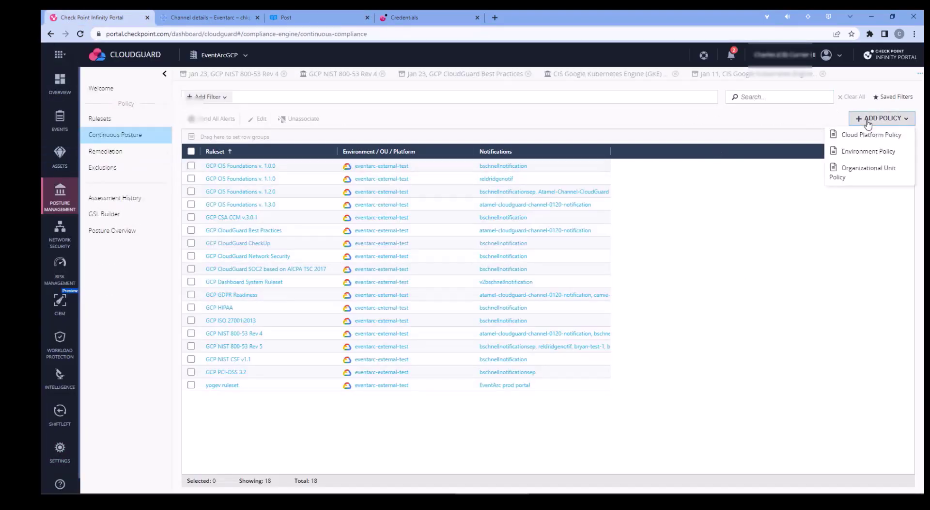
{"action": "left_click", "coordinate": [866, 152]}
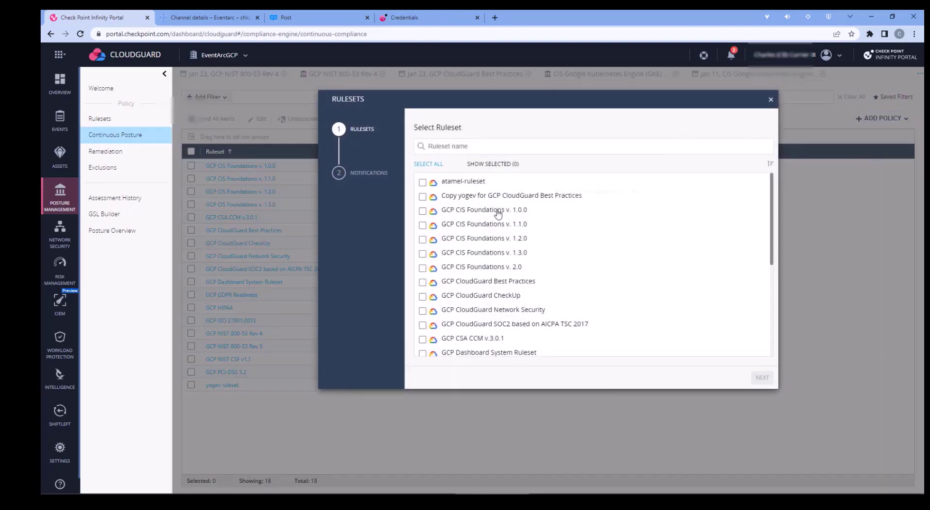
{"action": "left_click", "coordinate": [465, 285]}
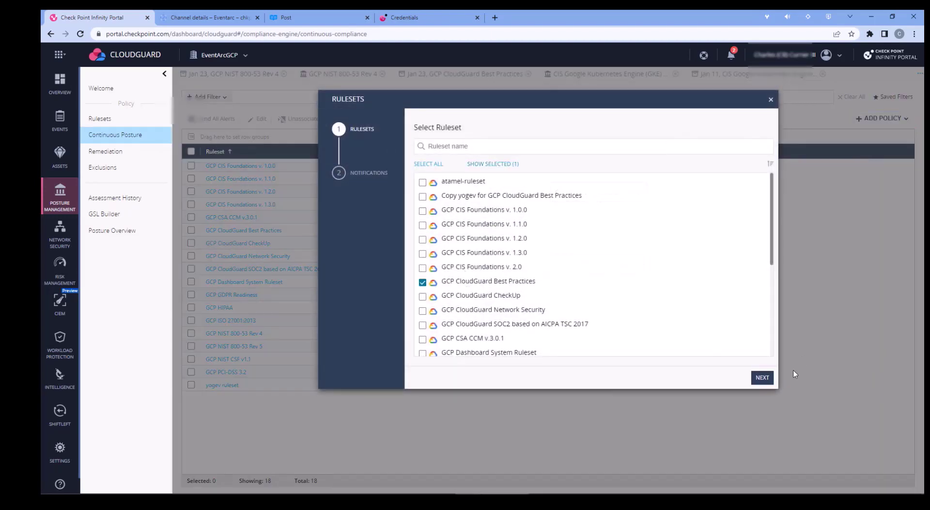
{"action": "left_click", "coordinate": [761, 380]}
{"action": "scroll", "coordinate": [511, 324], "scroll_direction": "down", "scroll_amount": 5}
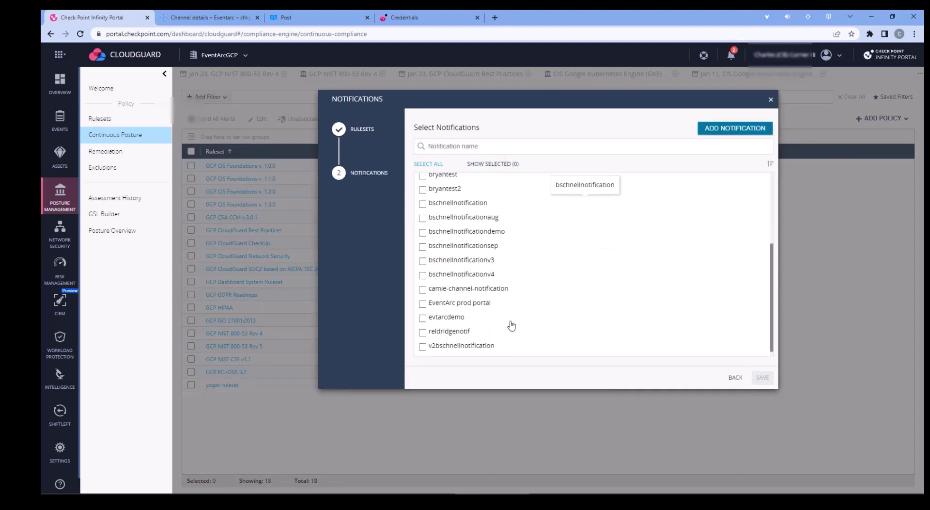
{"action": "left_click", "coordinate": [425, 315]}
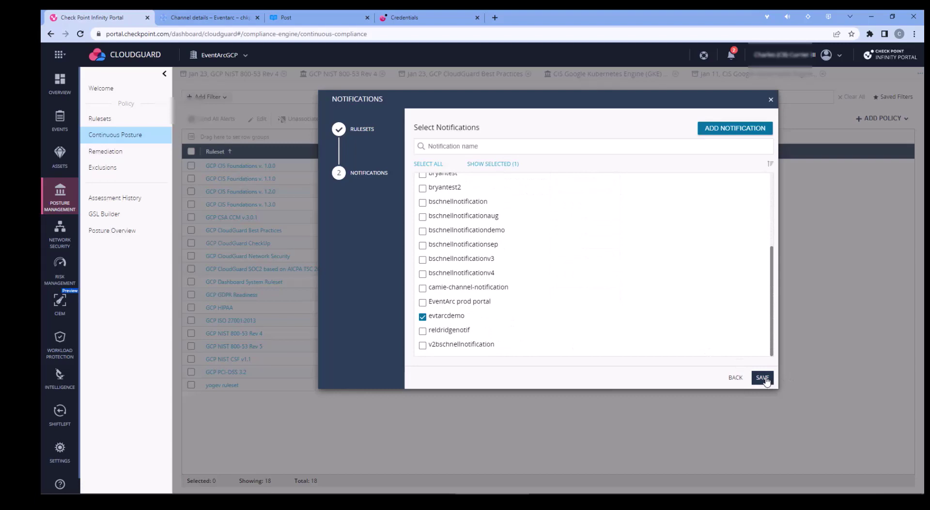
{"action": "left_click", "coordinate": [764, 378]}
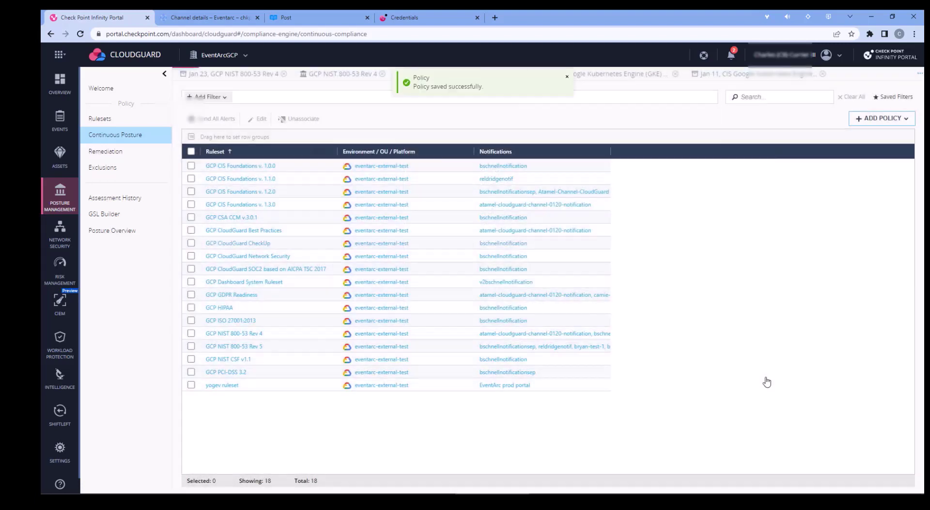